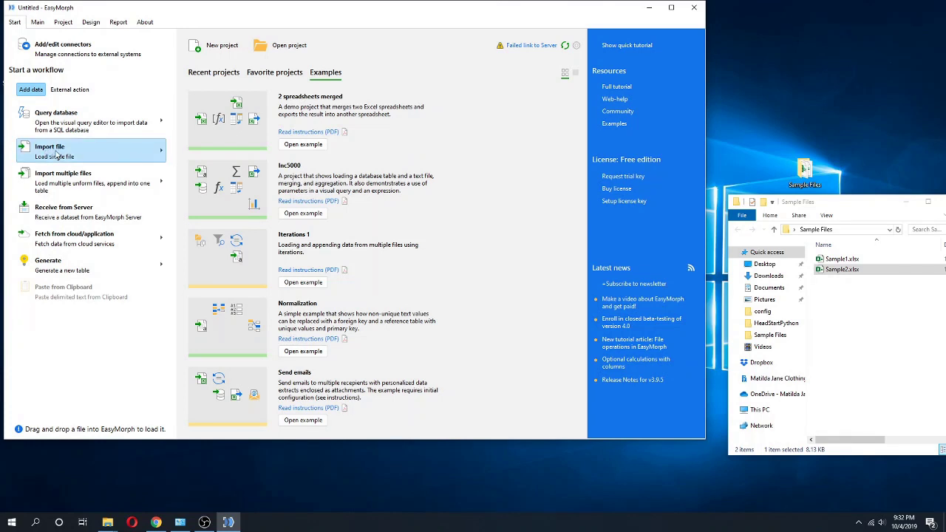
# Show the Import file options on the Start page of the untitled project
pyautogui.click(112, 153)
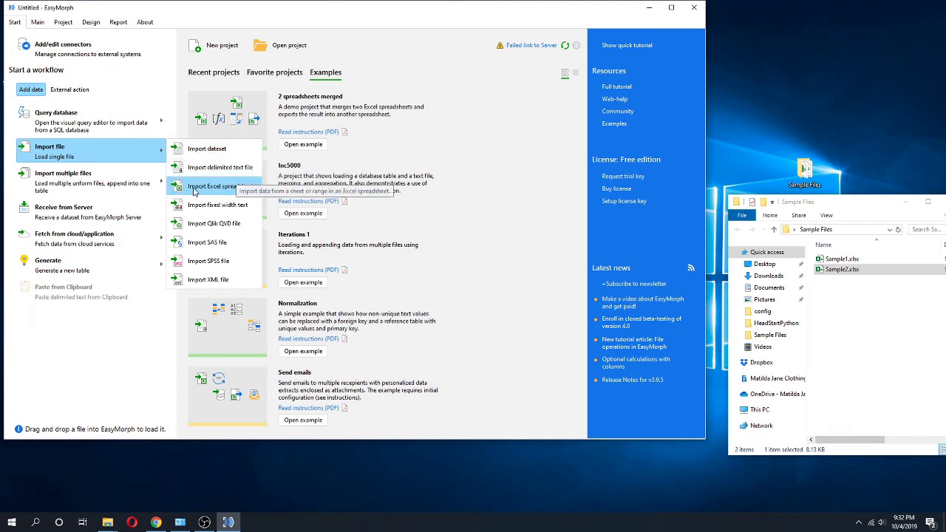
# Import Sample1.xlsx from the Sample Files folder as an Excel spreadsheet
pyautogui.click(194, 189)
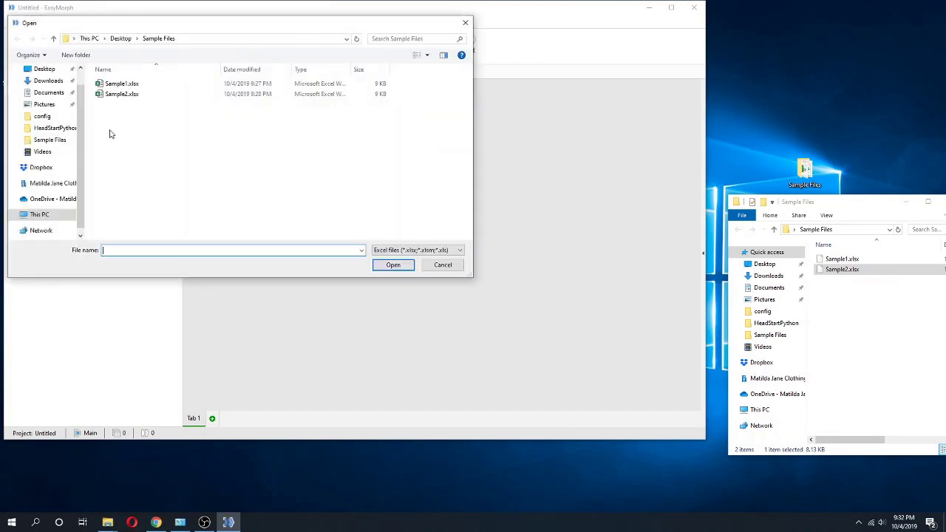
pyautogui.click(119, 85)
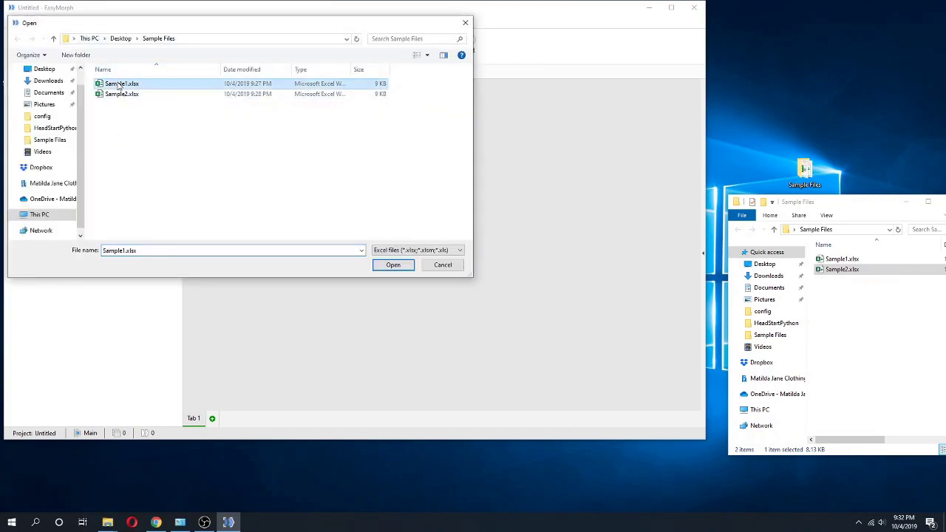
pyautogui.click(386, 264)
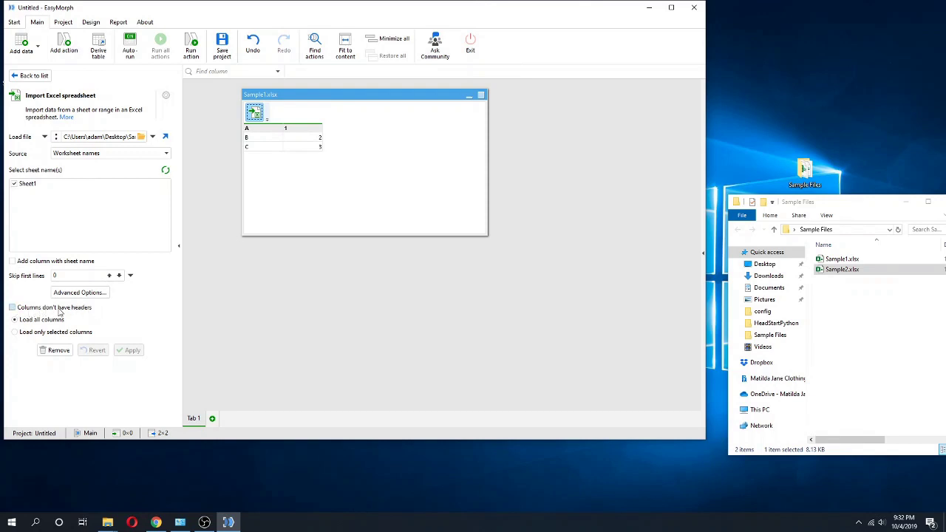
# Import Sample1.xlsx headerless and add a Sheet name column reading Sheet1
pyautogui.click(14, 308)
pyautogui.click(131, 350)
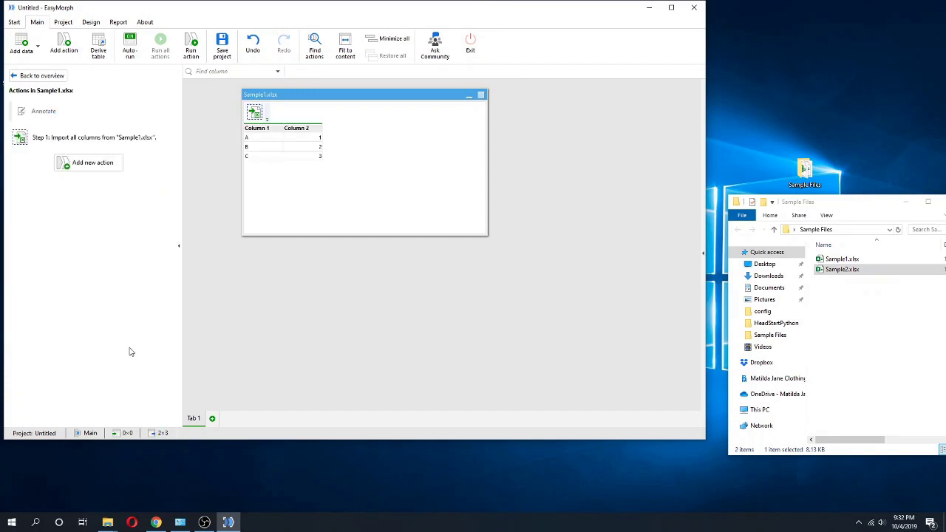
pyautogui.click(254, 113)
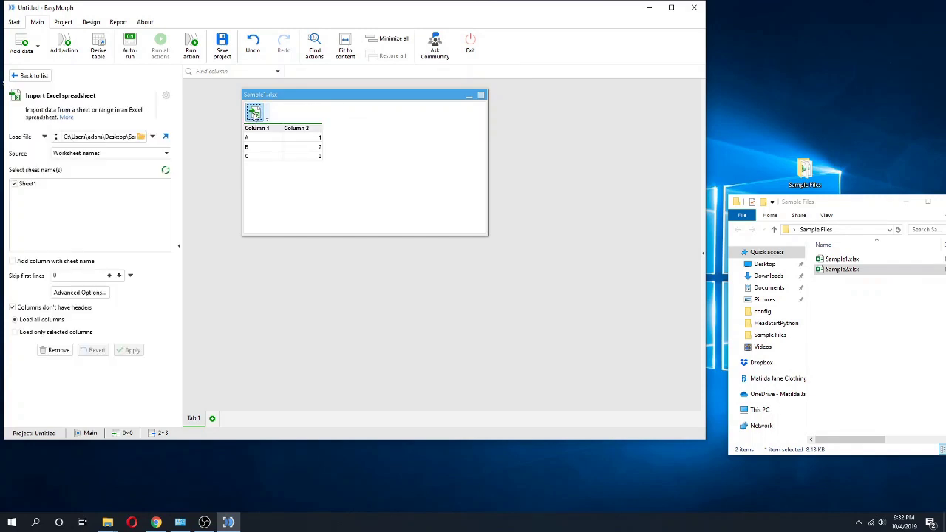
pyautogui.click(34, 263)
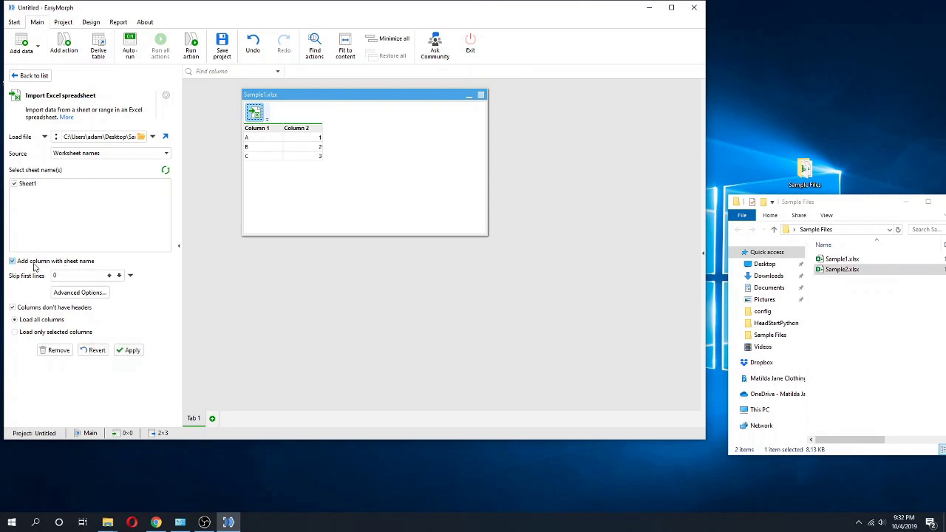
pyautogui.click(130, 349)
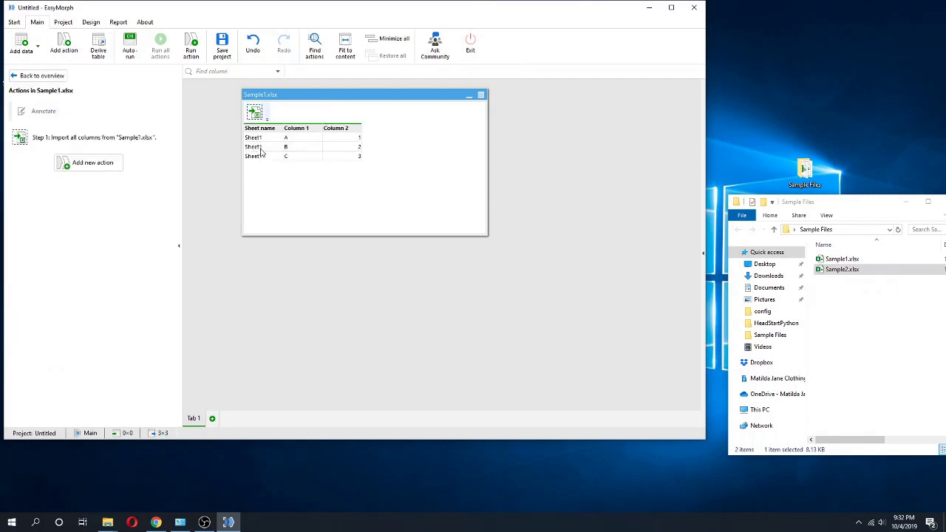
# Try skipping the first line, then reset Skip first lines to 0 to keep all rows
pyautogui.click(254, 111)
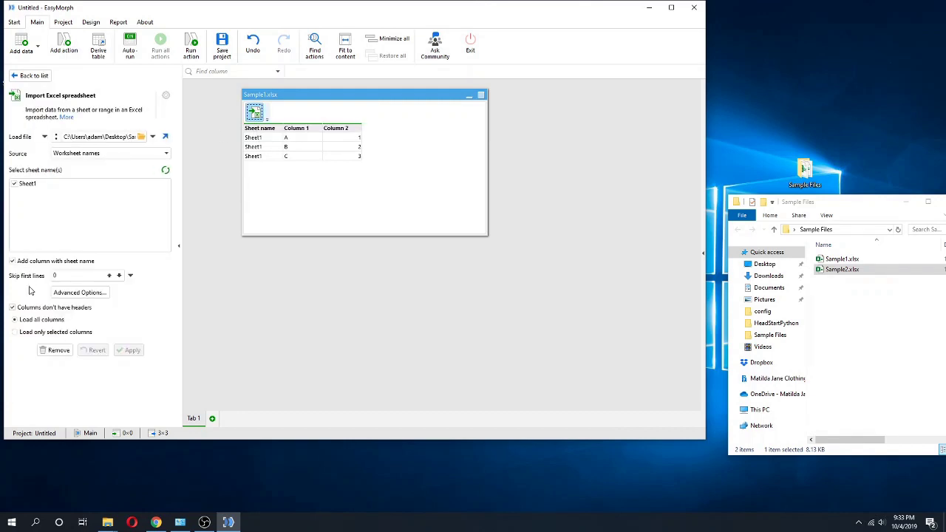
pyautogui.click(109, 274)
pyautogui.click(130, 350)
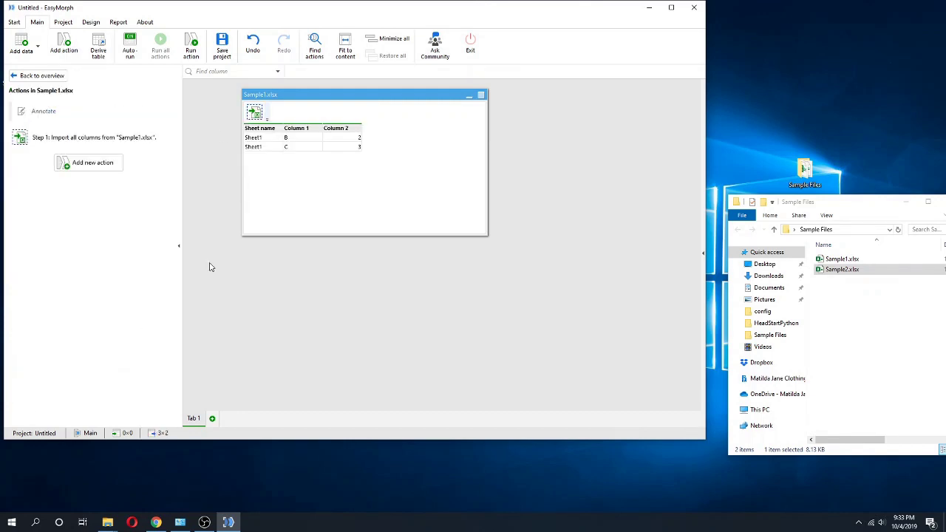
pyautogui.click(254, 107)
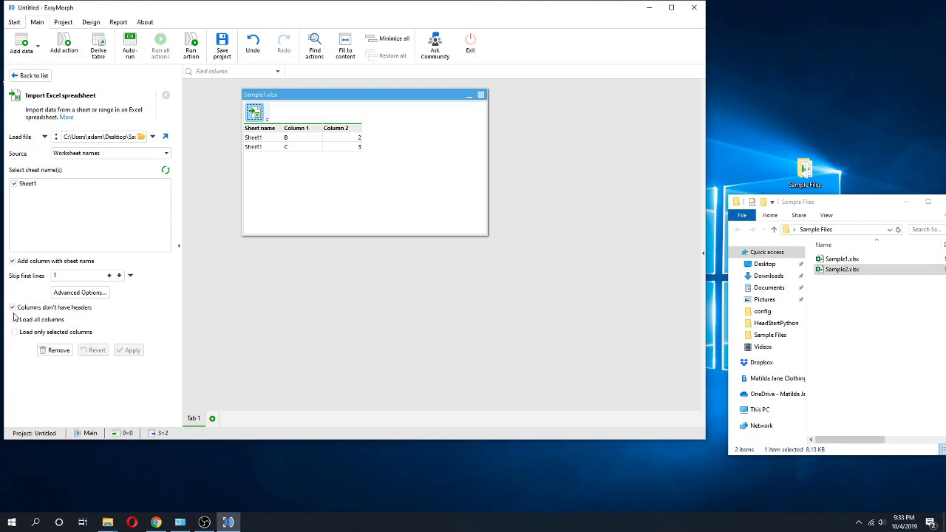
pyautogui.click(118, 275)
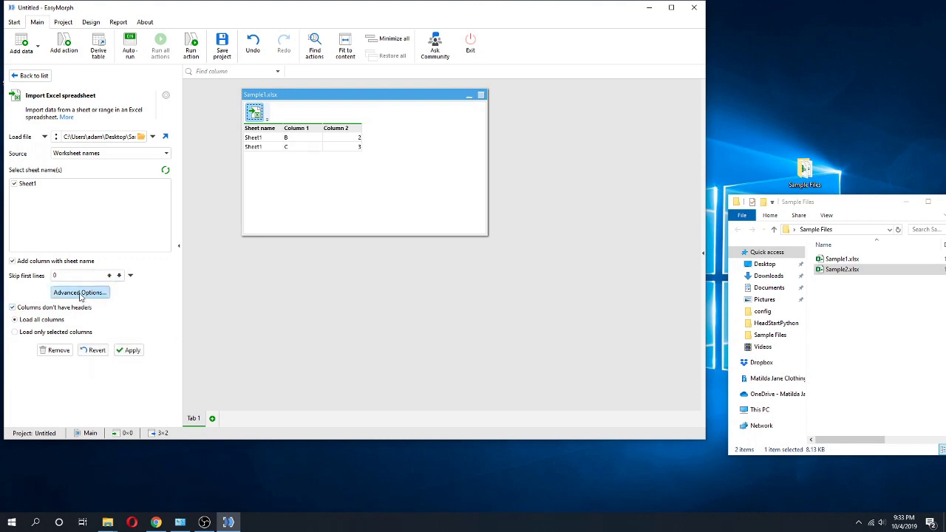
pyautogui.click(128, 351)
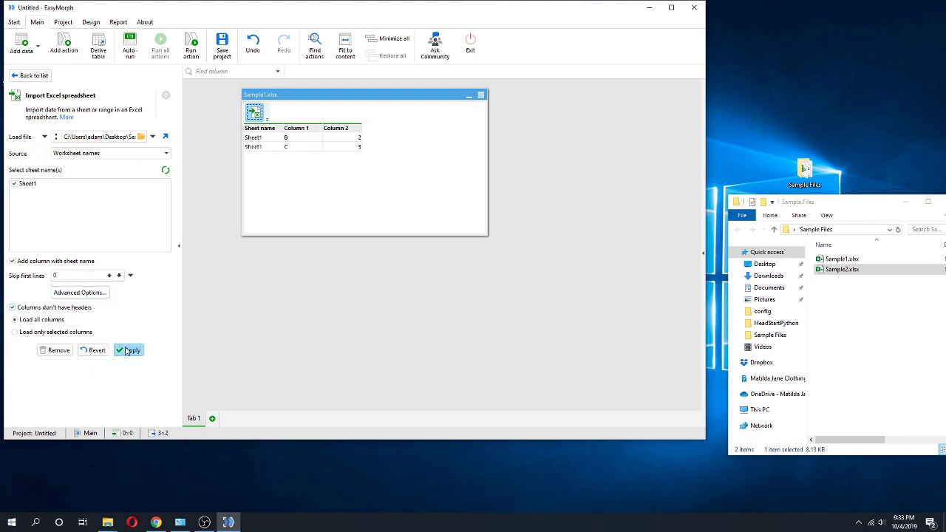
# Fit the Sample1.xlsx table's Sheet name, Column 1 and Column 2 widths to their content
pyautogui.moveTo(321, 129)
pyautogui.mouseDown()
pyautogui.moveTo(364, 129)
pyautogui.moveTo(285, 129)
pyautogui.moveTo(328, 129)
pyautogui.mouseUp()
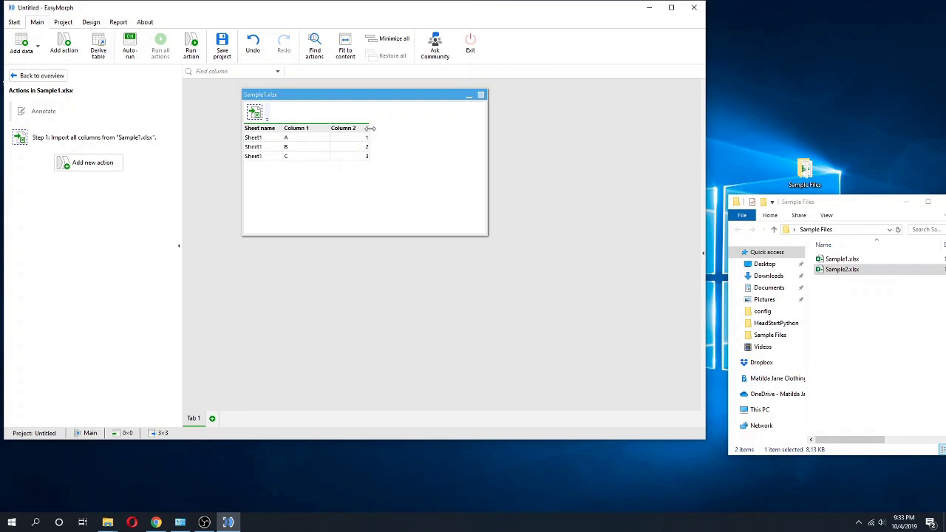
pyautogui.rightClick(326, 100)
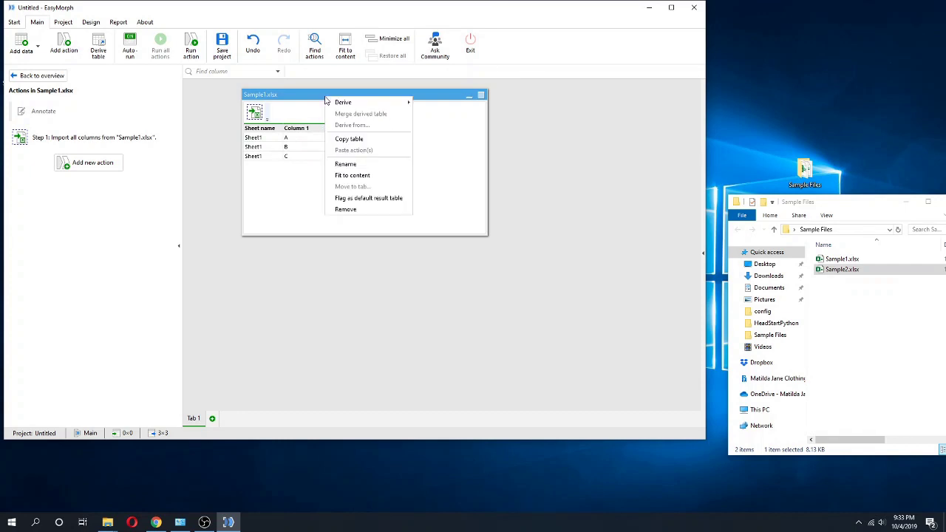
pyautogui.click(347, 175)
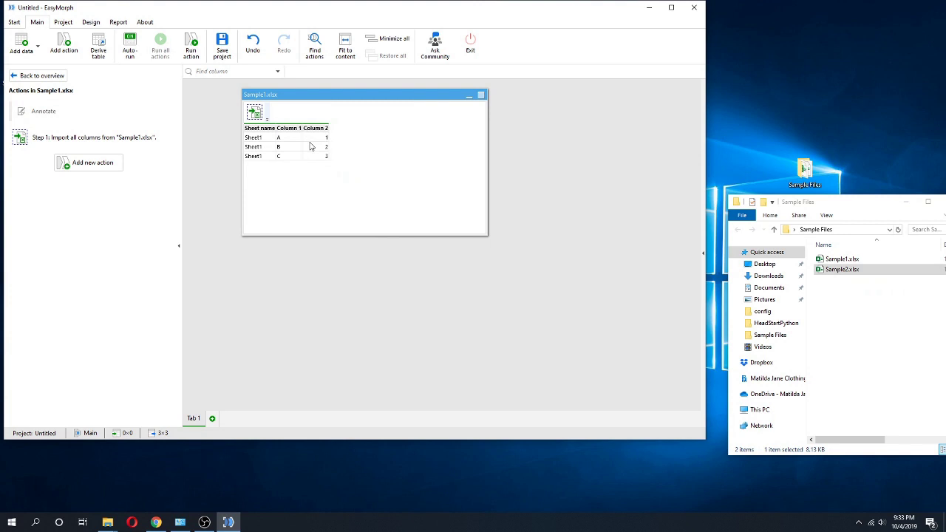
pyautogui.moveTo(263, 128); pyautogui.dragTo(329, 128)
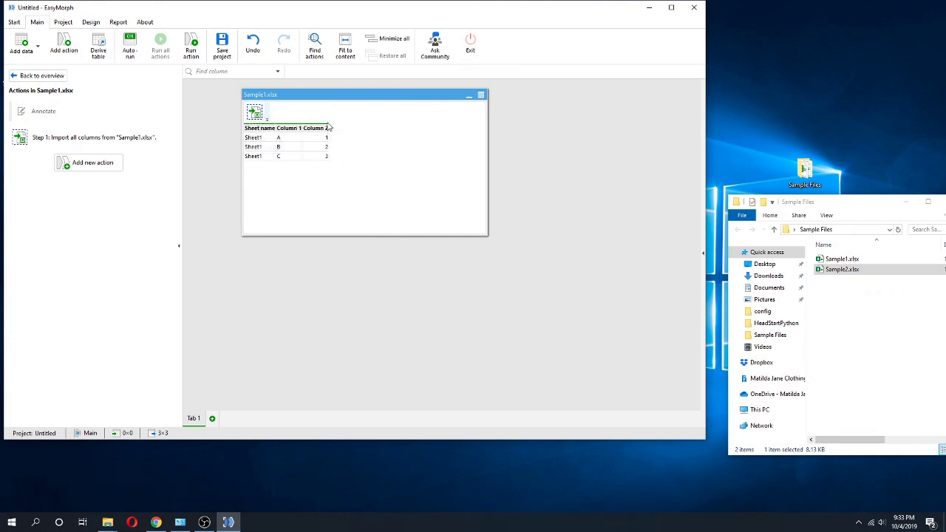
# Drag Sample1.xlsx from the file window onto the canvas, creating a Sample1.xlsx 2 table
pyautogui.click(37, 49)
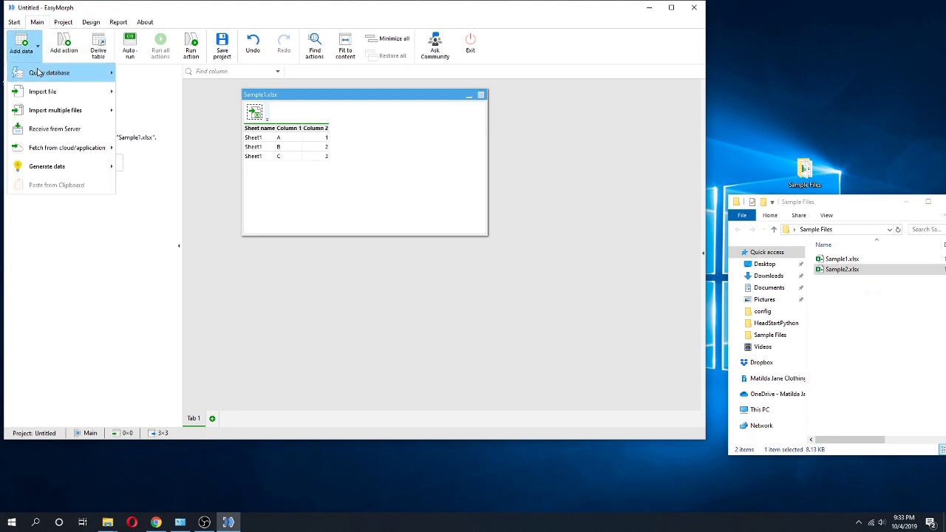
pyautogui.click(509, 273)
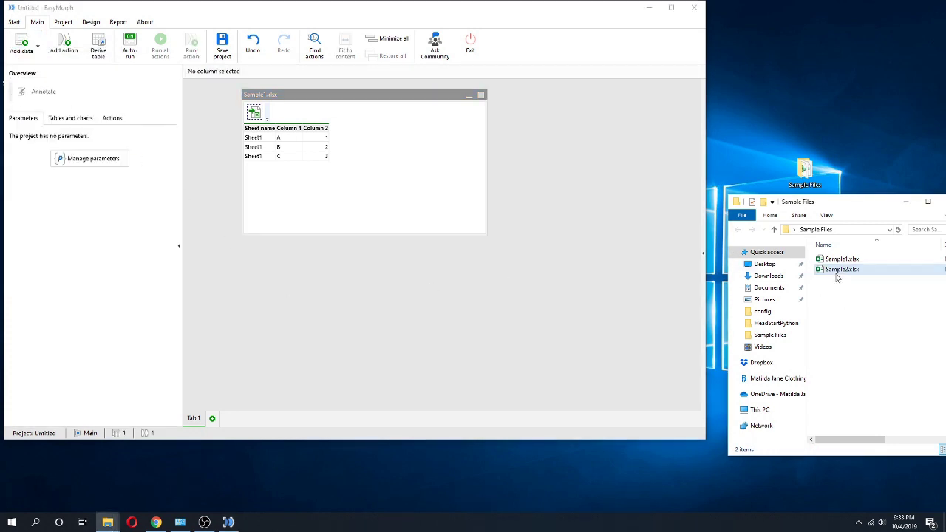
pyautogui.moveTo(841, 269); pyautogui.dragTo(538, 301)
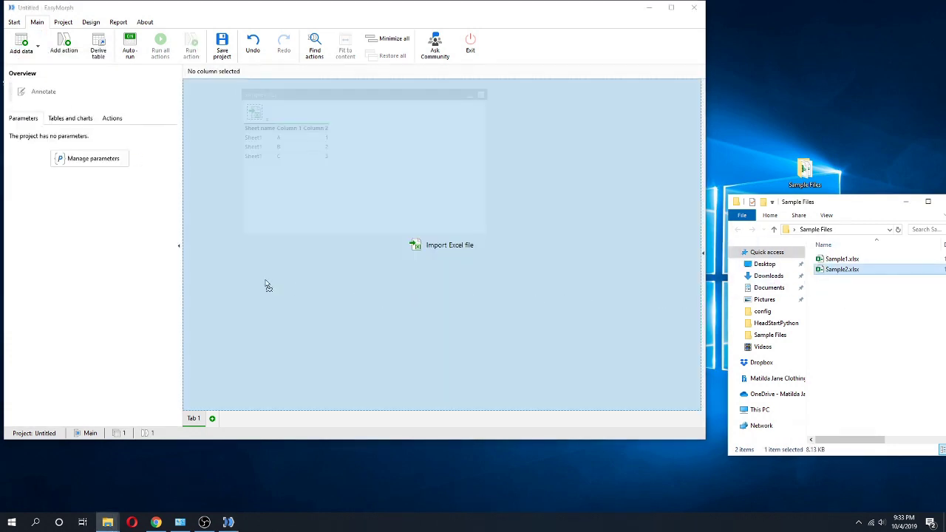
pyautogui.moveTo(267, 286); pyautogui.dragTo(850, 299)
pyautogui.moveTo(842, 259); pyautogui.dragTo(360, 296)
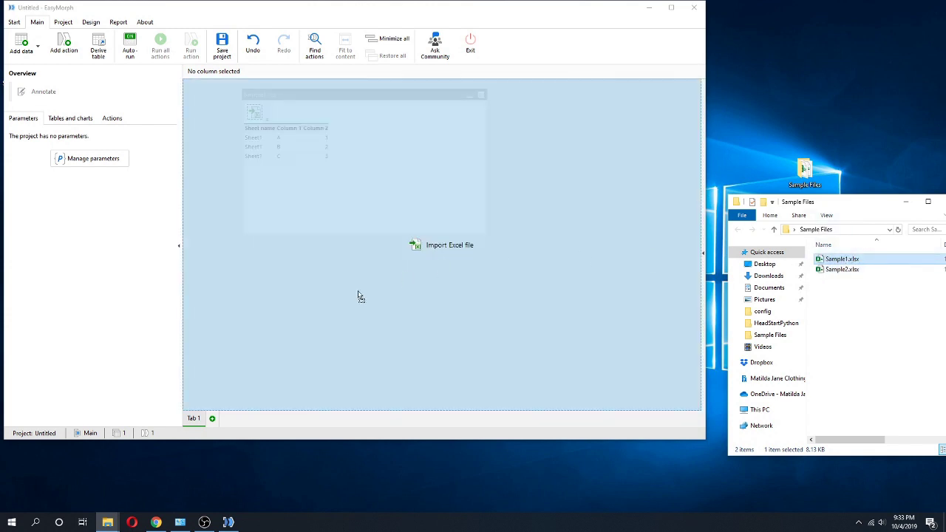
pyautogui.moveTo(280, 301); pyautogui.dragTo(282, 301)
pyautogui.moveTo(332, 273); pyautogui.dragTo(294, 225)
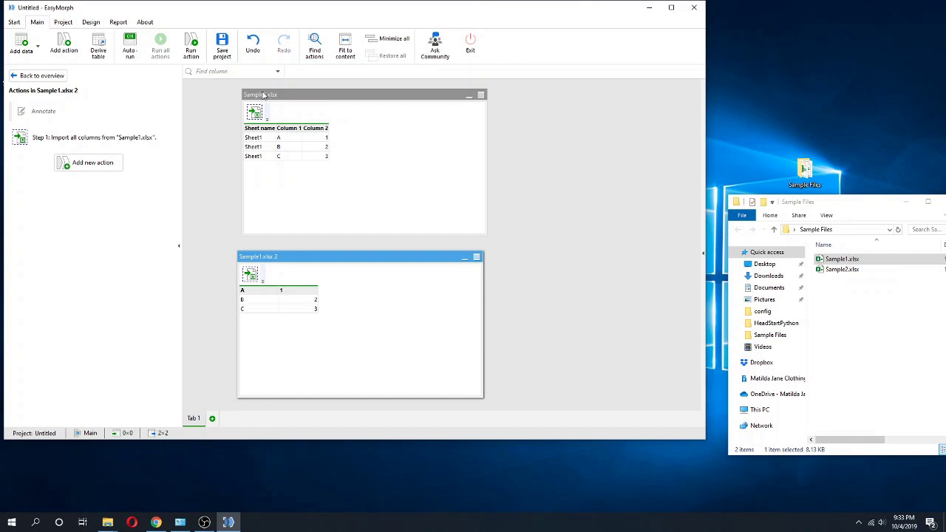
# Remove the Sample1.xlsx 2 and Sample1.xlsx tables from the canvas
pyautogui.rightClick(278, 260)
pyautogui.click(304, 372)
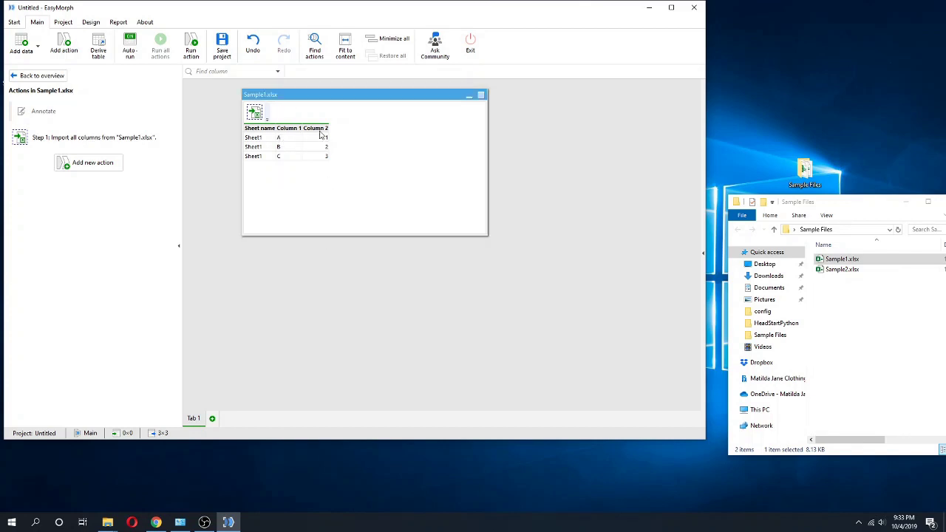
pyautogui.rightClick(300, 95)
pyautogui.click(317, 206)
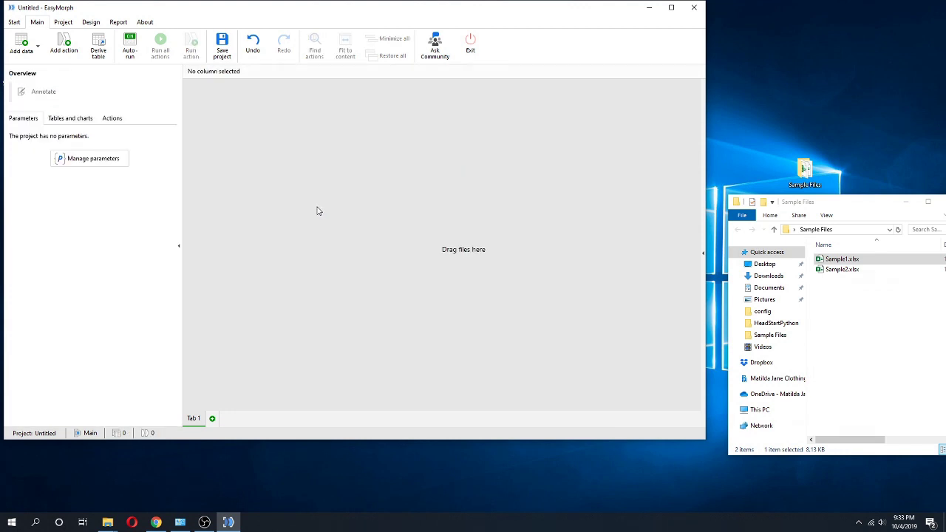
# Add an Import Excel spreadsheet action via New action, creating Imported table 1
pyautogui.click(841, 260)
pyautogui.click(345, 169)
pyautogui.rightClick(255, 143)
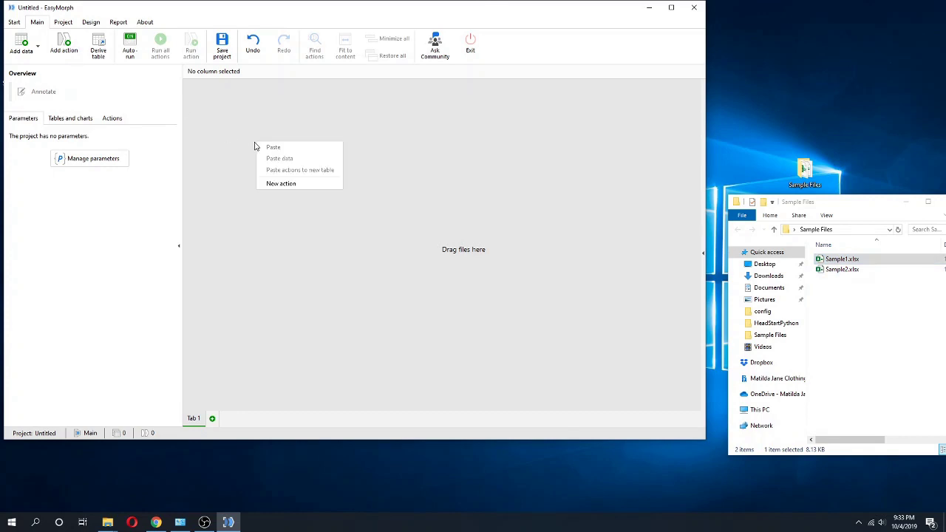
pyautogui.click(280, 184)
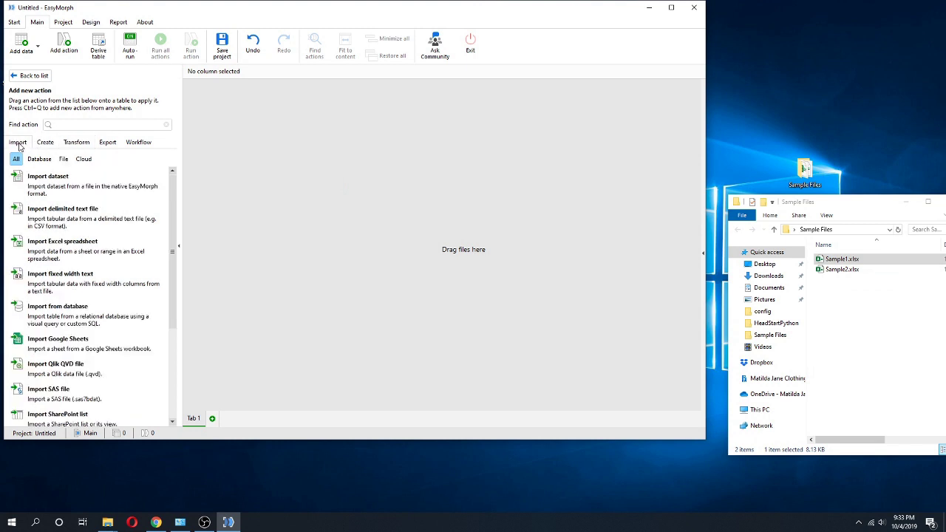
pyautogui.doubleClick(103, 256)
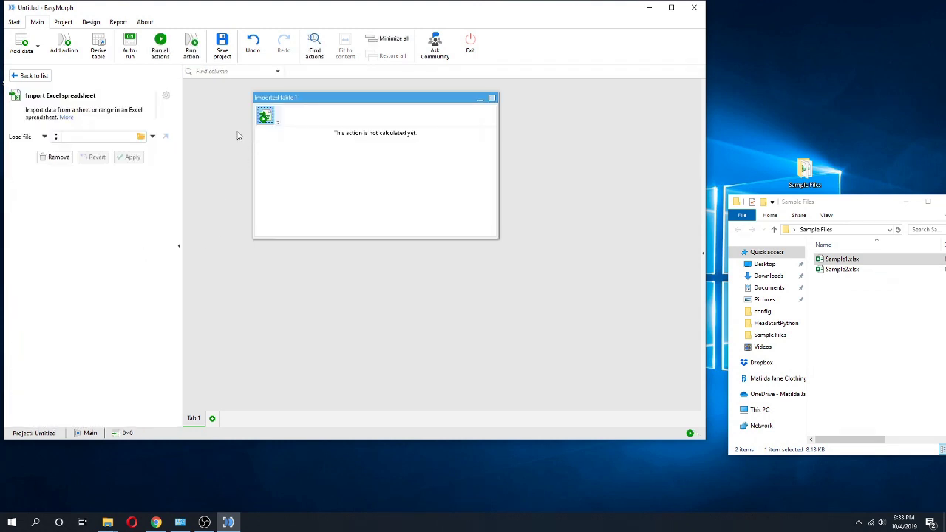
pyautogui.click(45, 137)
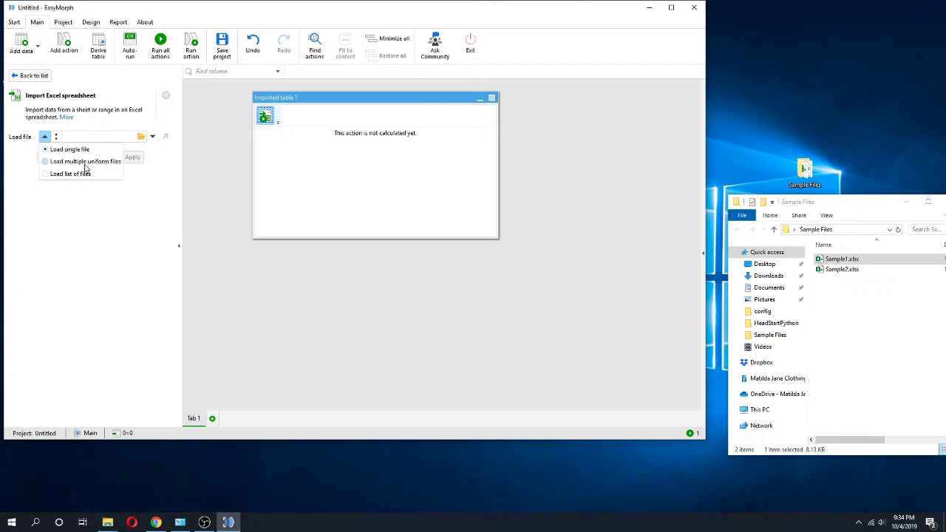
# Load multiple uniform files, selecting Sample1 and Sample2 from Desktop\Sample Files
pyautogui.click(46, 162)
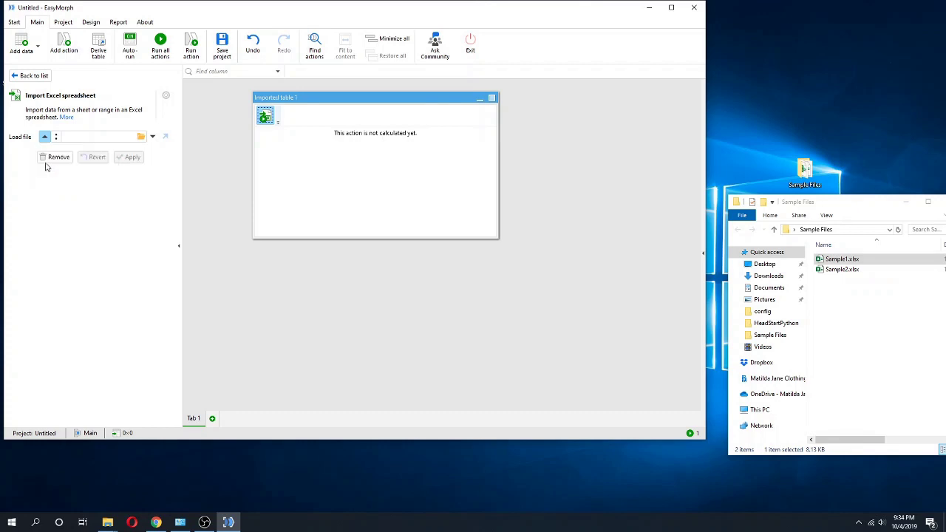
pyautogui.click(72, 144)
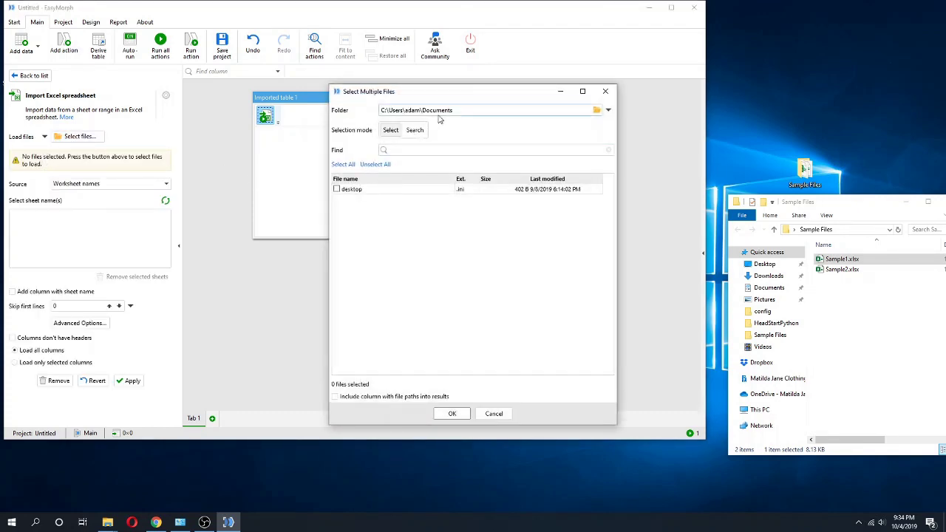
pyautogui.click(596, 110)
pyautogui.click(415, 292)
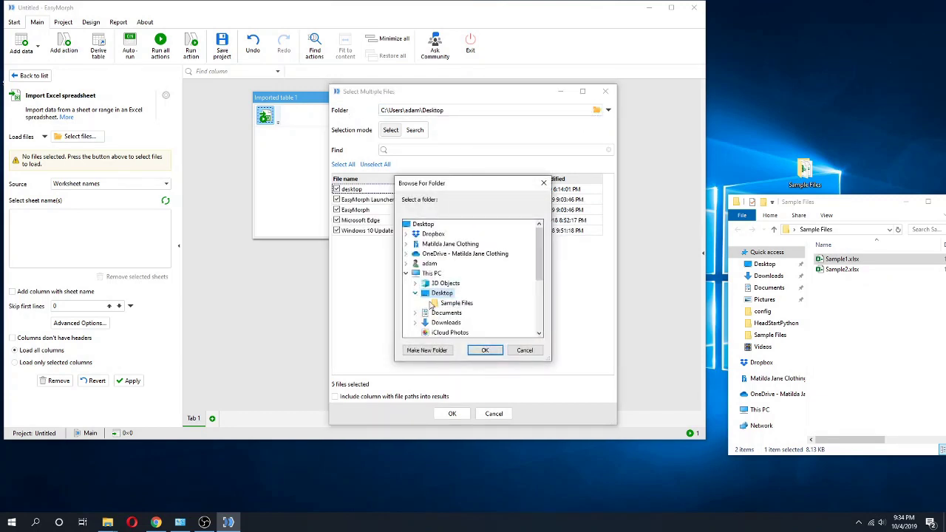
pyautogui.click(456, 303)
pyautogui.click(485, 351)
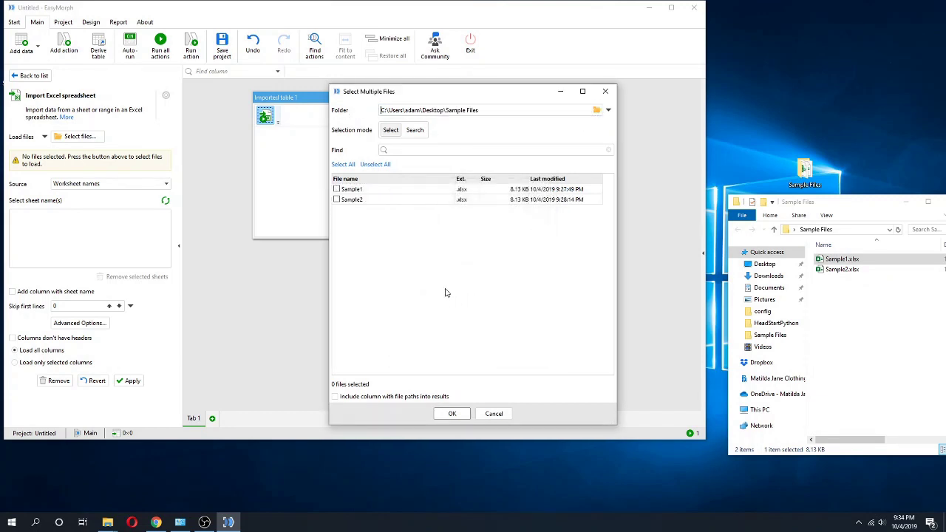
pyautogui.click(341, 165)
pyautogui.click(450, 413)
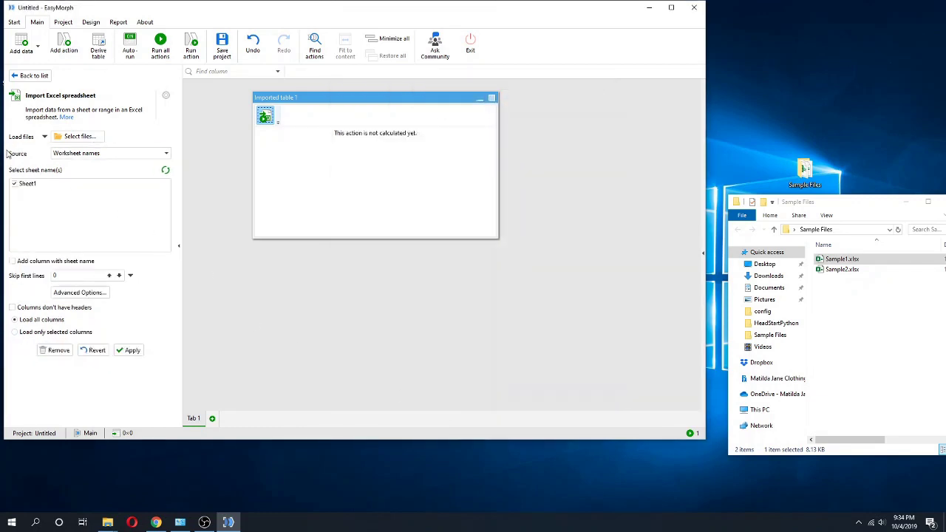
# Import Sheet1 of both files, then re-import headerless so rows A–F hold 1, 2, 3, 50, 60, 80
pyautogui.click(22, 187)
pyautogui.click(132, 351)
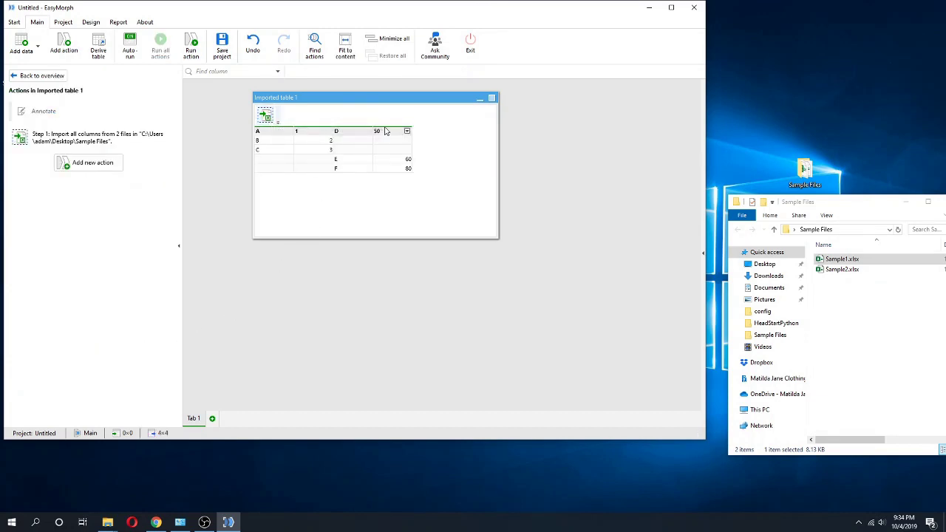
pyautogui.click(268, 121)
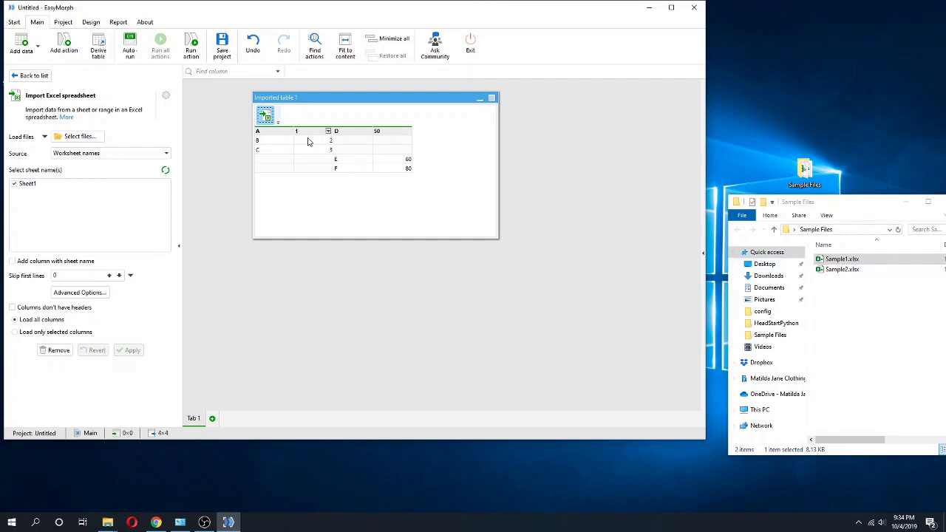
pyautogui.click(13, 308)
pyautogui.click(134, 351)
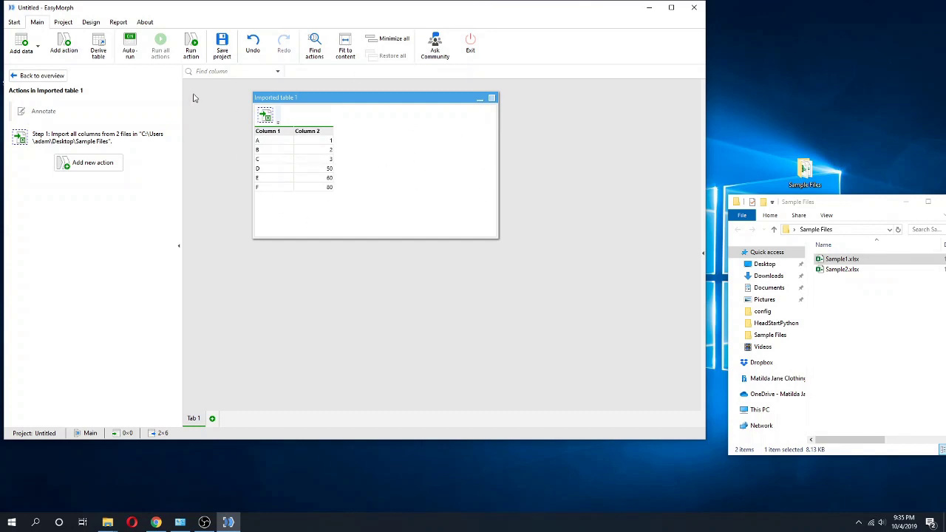
pyautogui.click(289, 131)
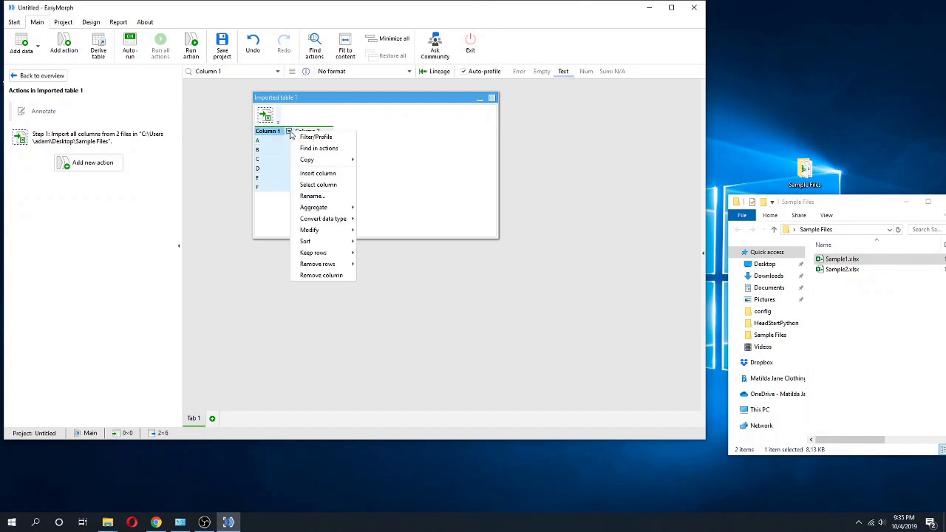
pyautogui.click(299, 138)
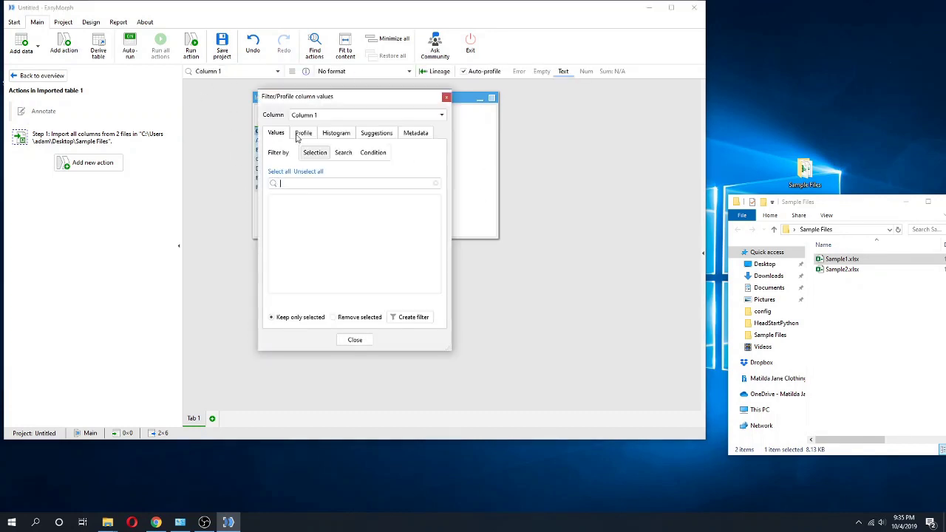
pyautogui.click(367, 344)
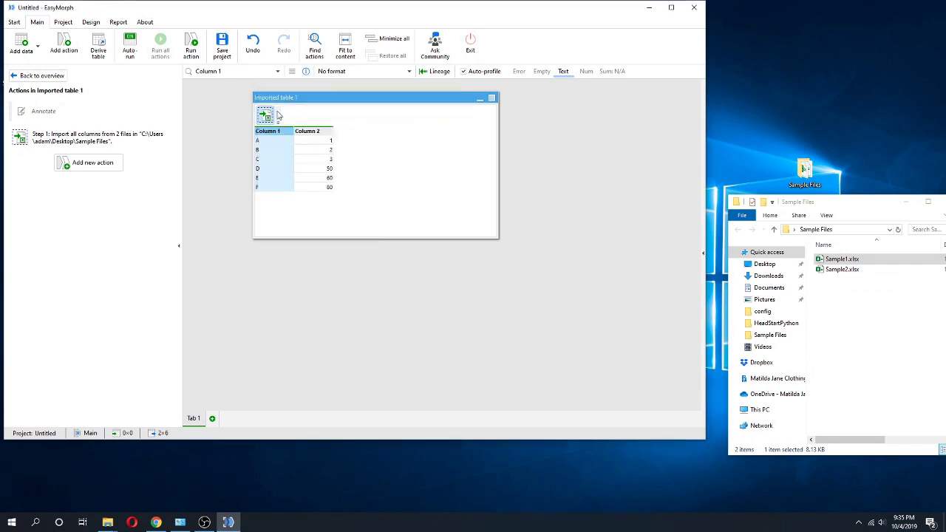